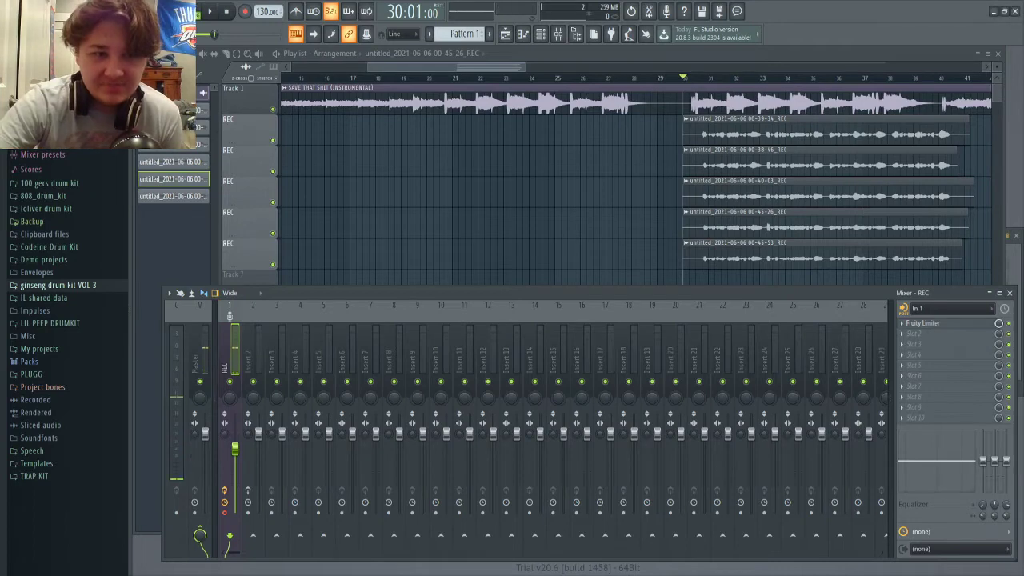
Select mixer track Insert 2 and play the layered vocal section from bar 30 to hear its effects chain.
left_click(253, 352)
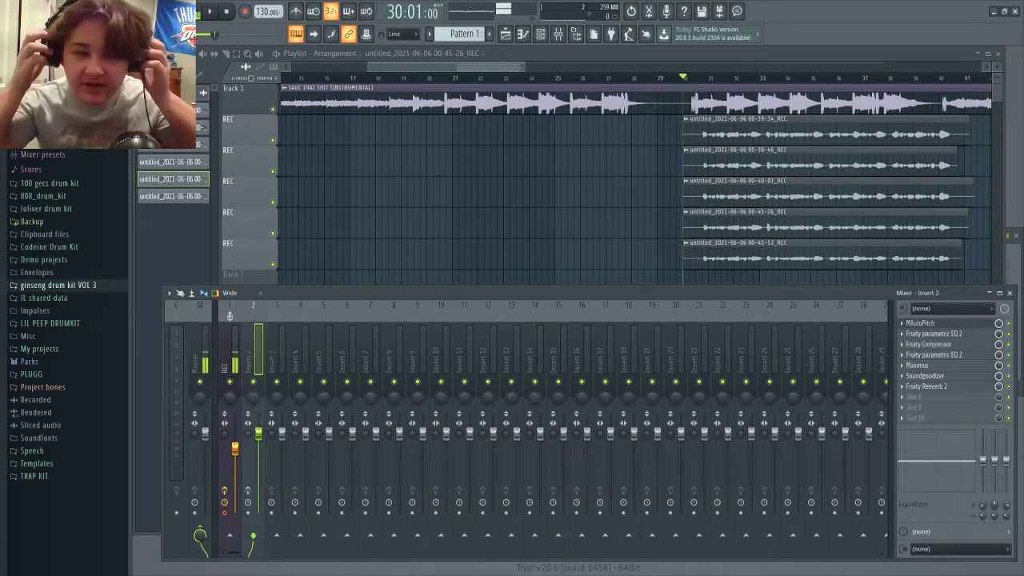
key("space")
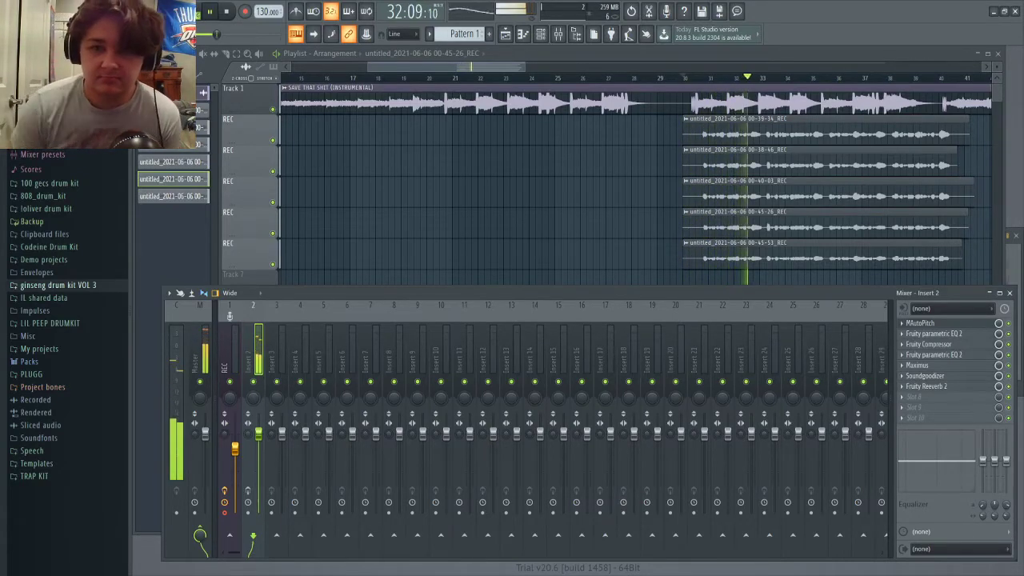
key("space")
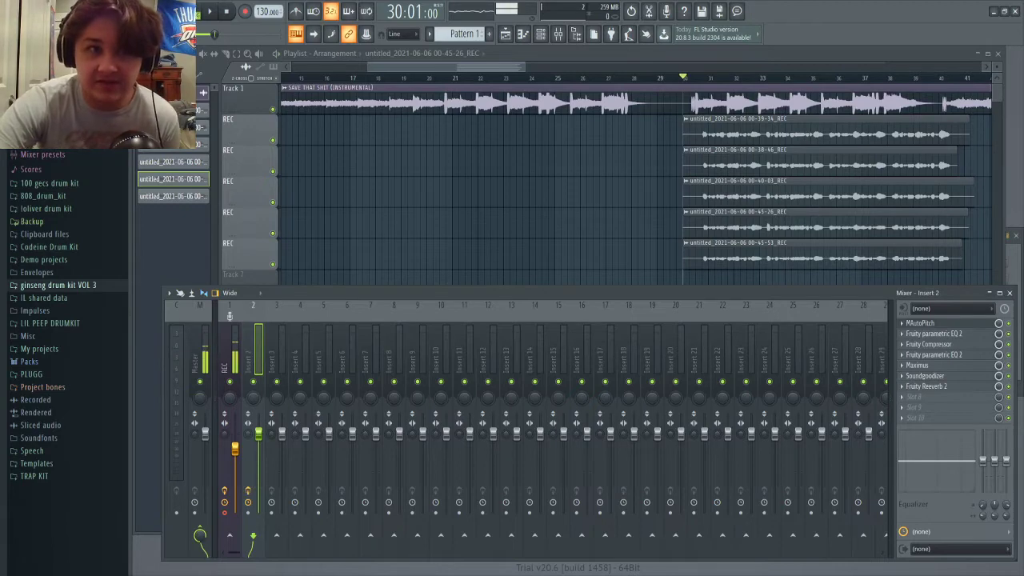
key("space")
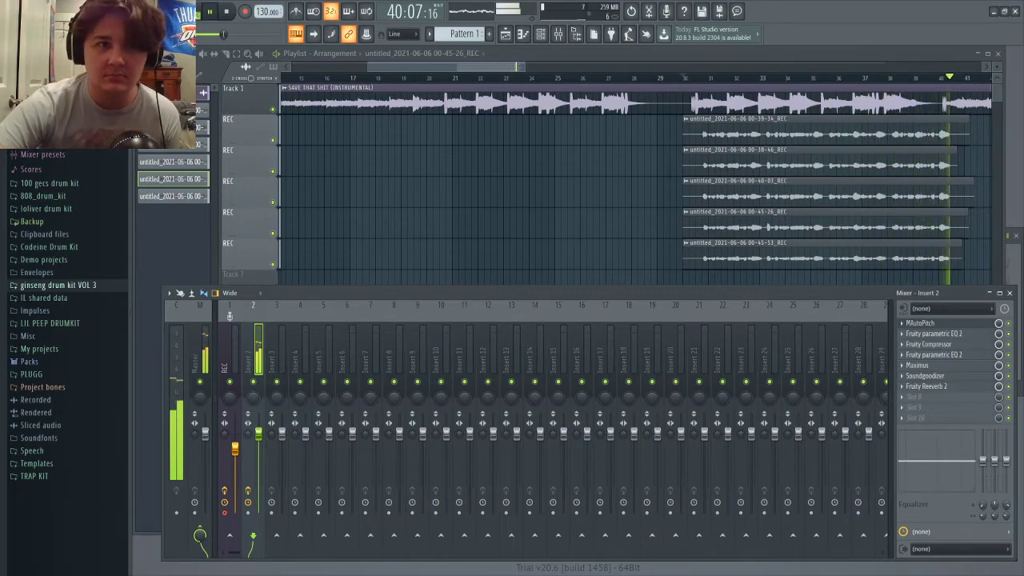
key("space")
Check the mixer routing of the vocal recordings in the channel rack, and return to mixer track Insert 2.
key("F6")
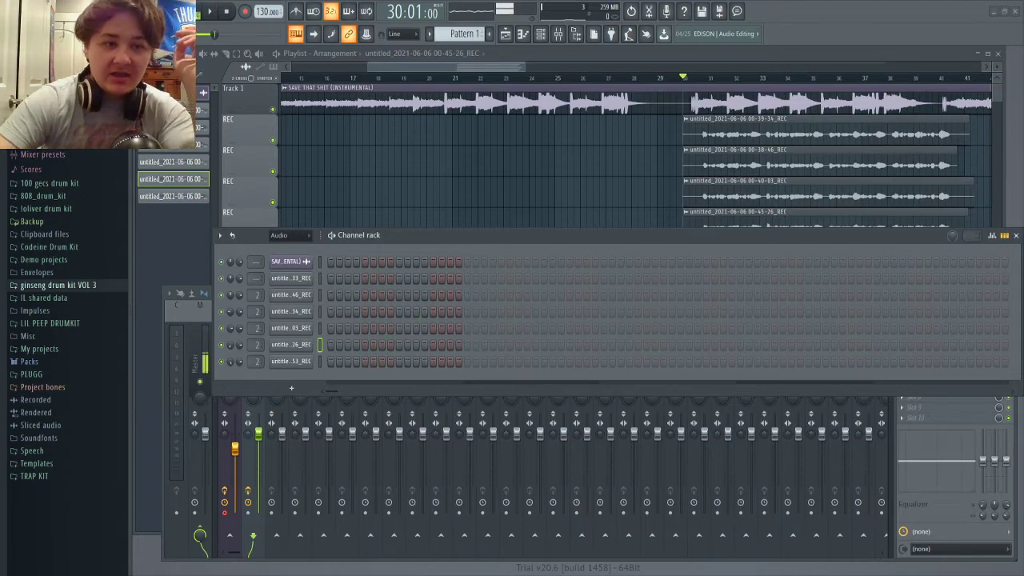
left_click(291, 388)
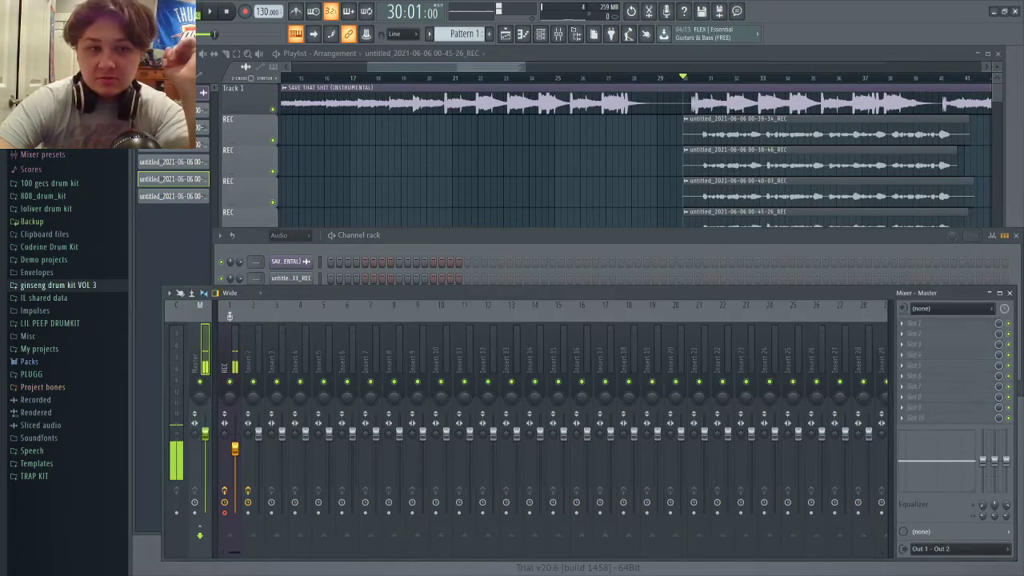
left_click(983, 236)
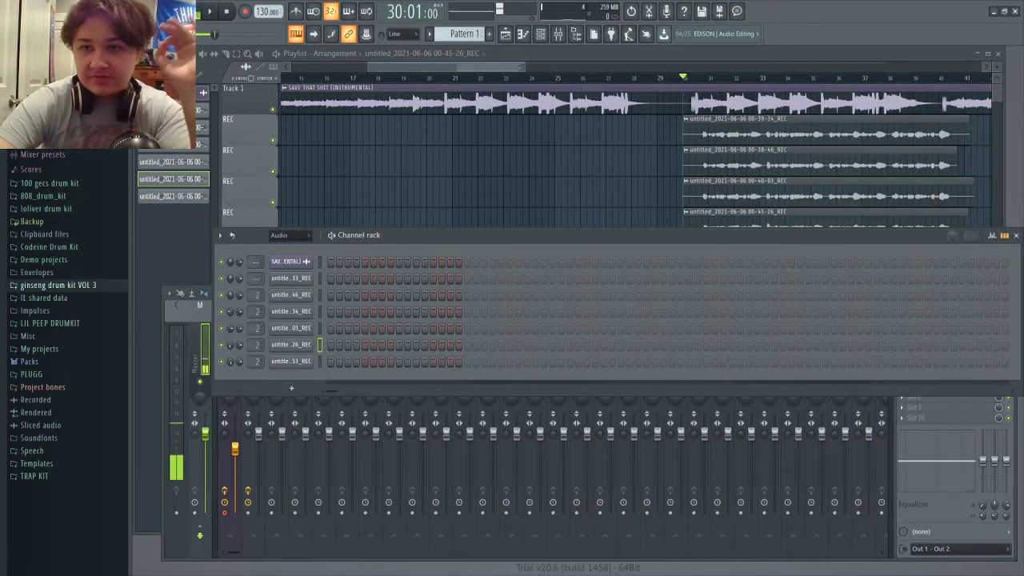
left_click(1016, 235)
left_click(257, 360)
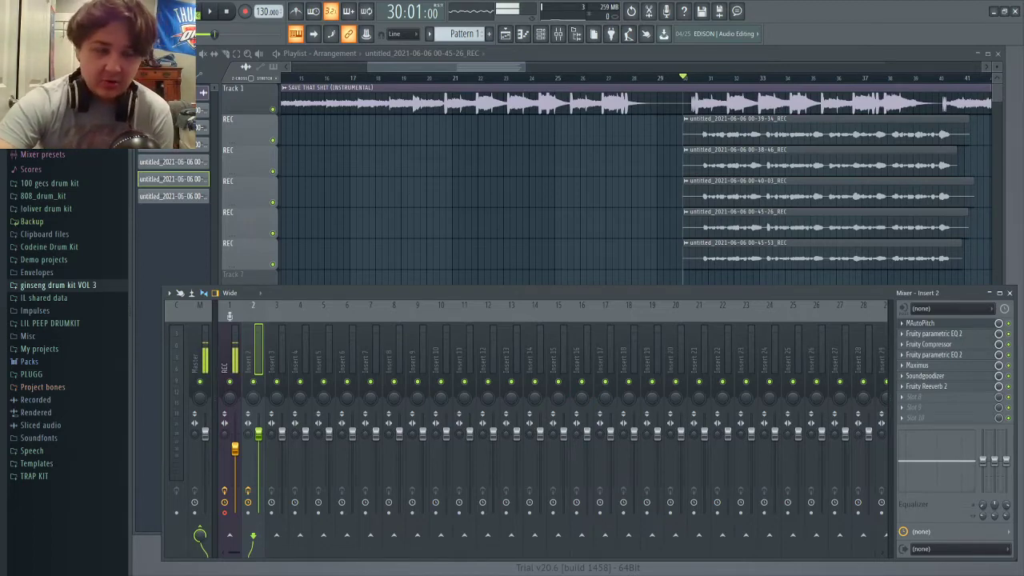
Inspect the channel settings and mixer track assignment of each of the five vocal recordings in the playlist.
double_click(740, 132)
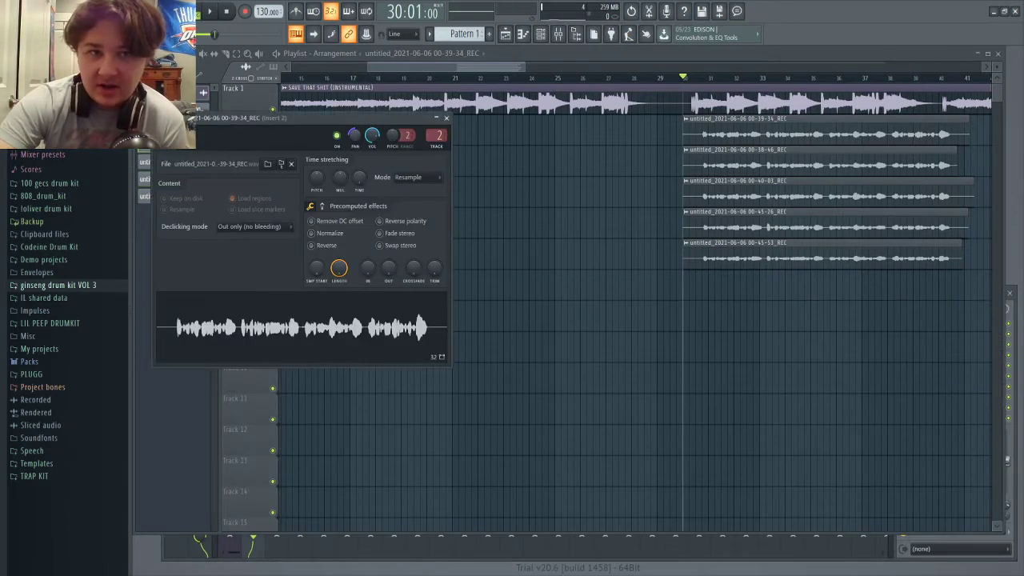
left_click(446, 119)
double_click(732, 164)
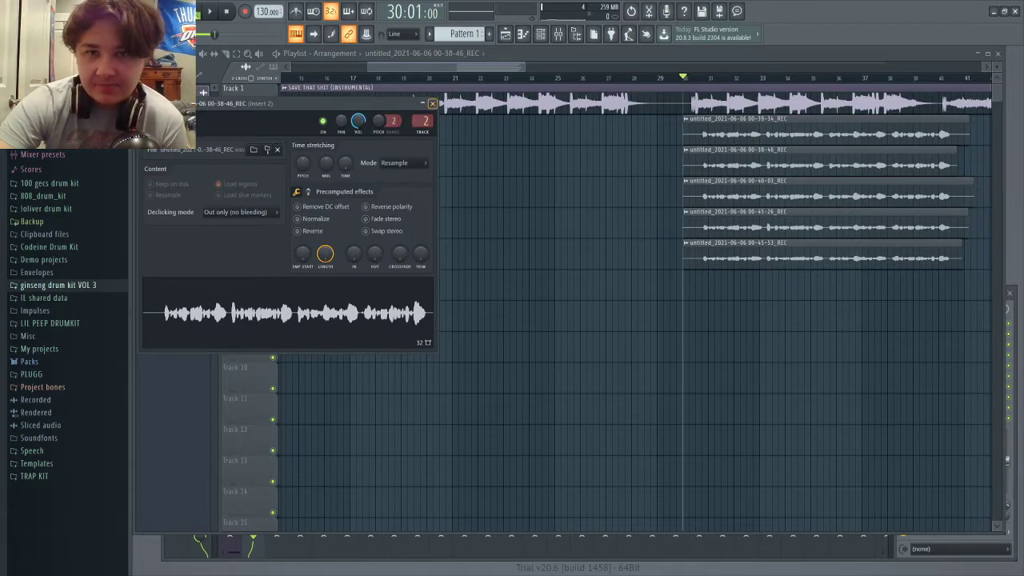
left_click(432, 103)
double_click(732, 195)
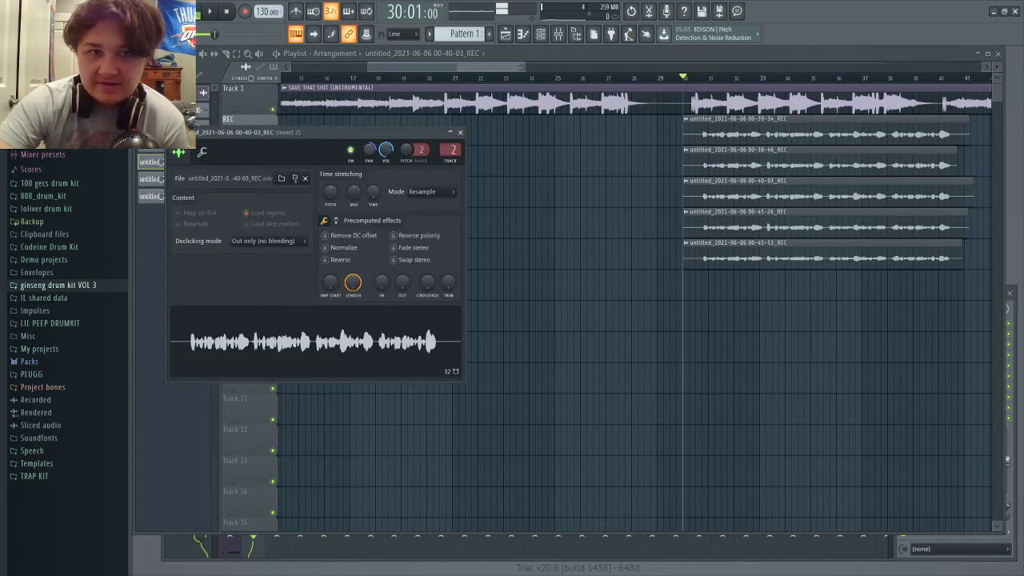
left_click(460, 132)
double_click(732, 227)
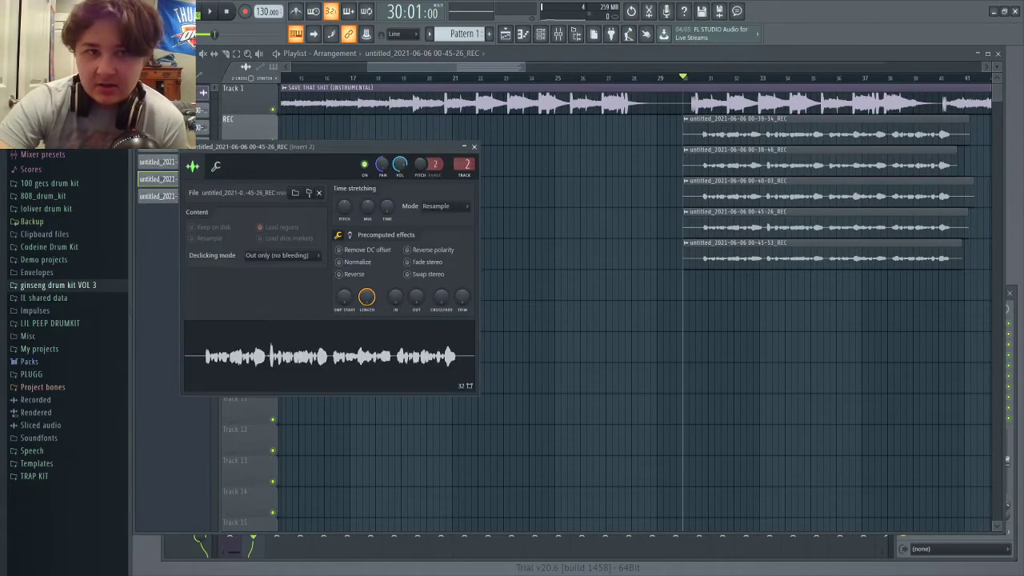
left_click(473, 146)
double_click(733, 257)
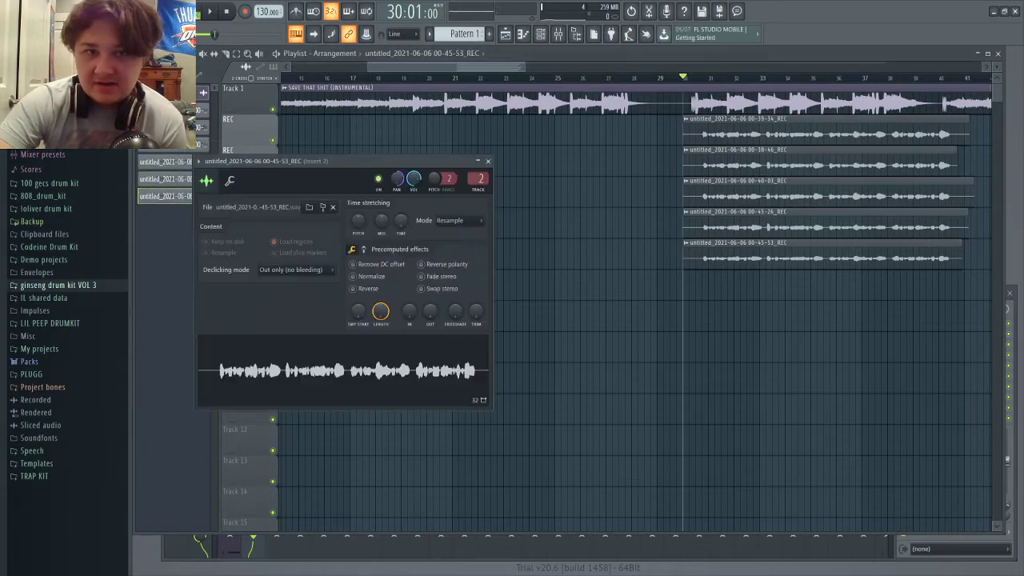
left_click(488, 161)
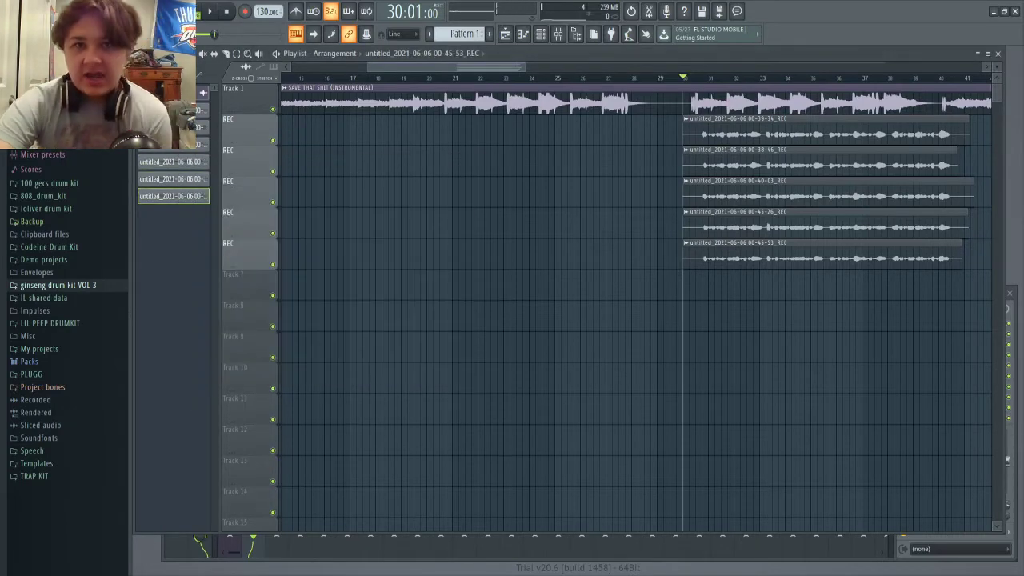
Return to the mixer and review the tuning, effects and scale settings of MAutoPitch on Insert 2.
left_click(558, 33)
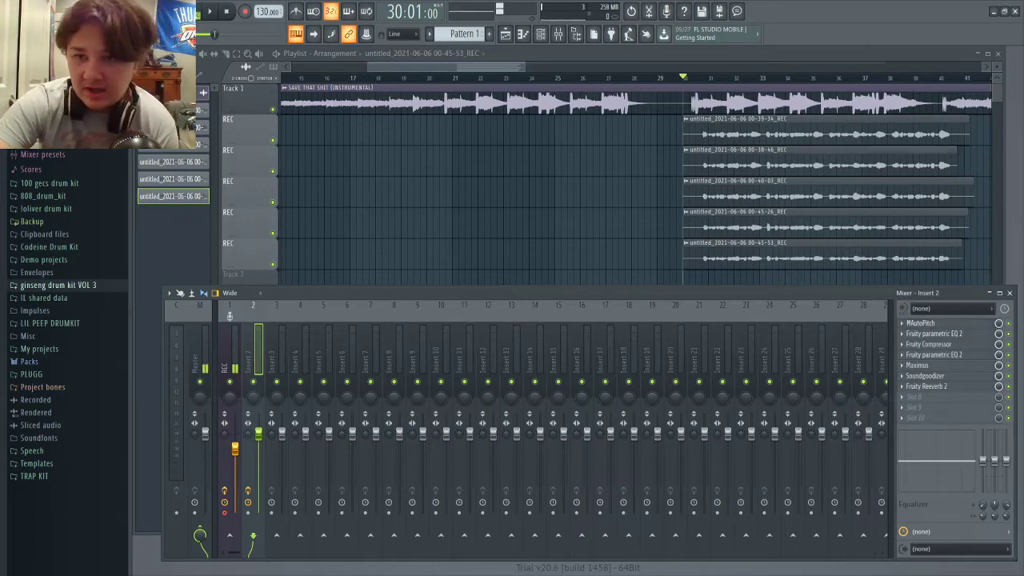
left_click(920, 323)
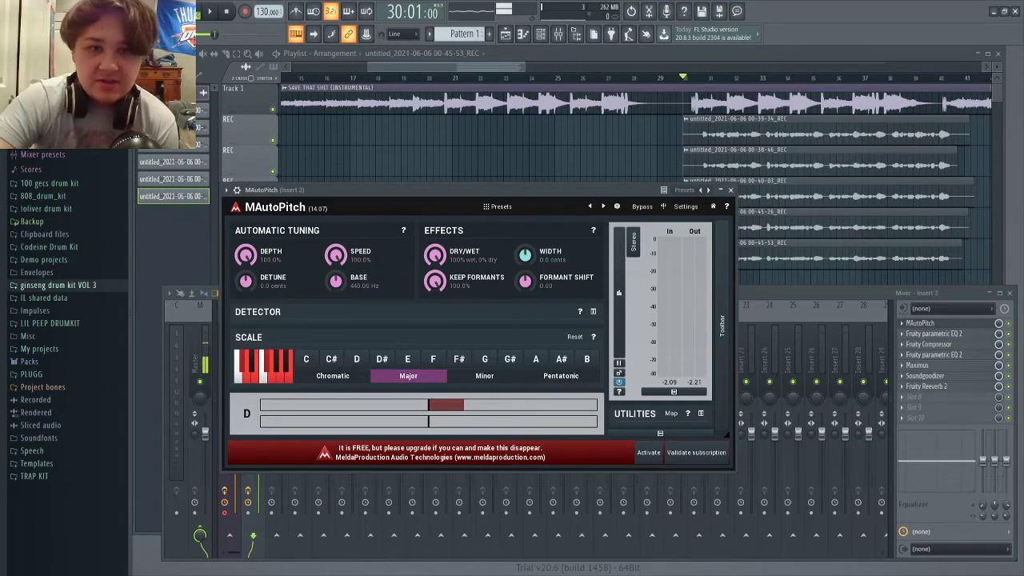
left_click_drag(464, 191, 453, 159)
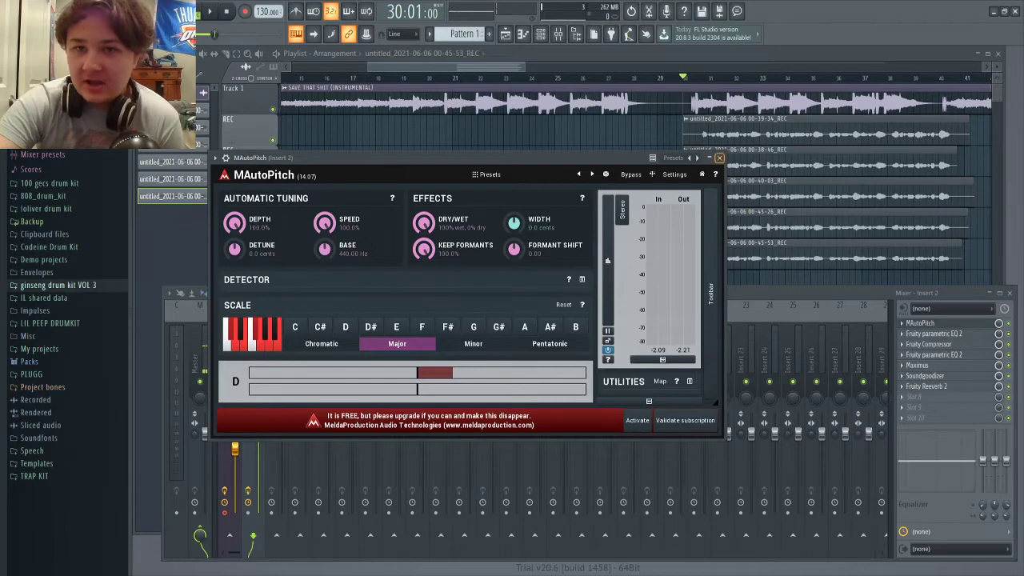
left_click(719, 157)
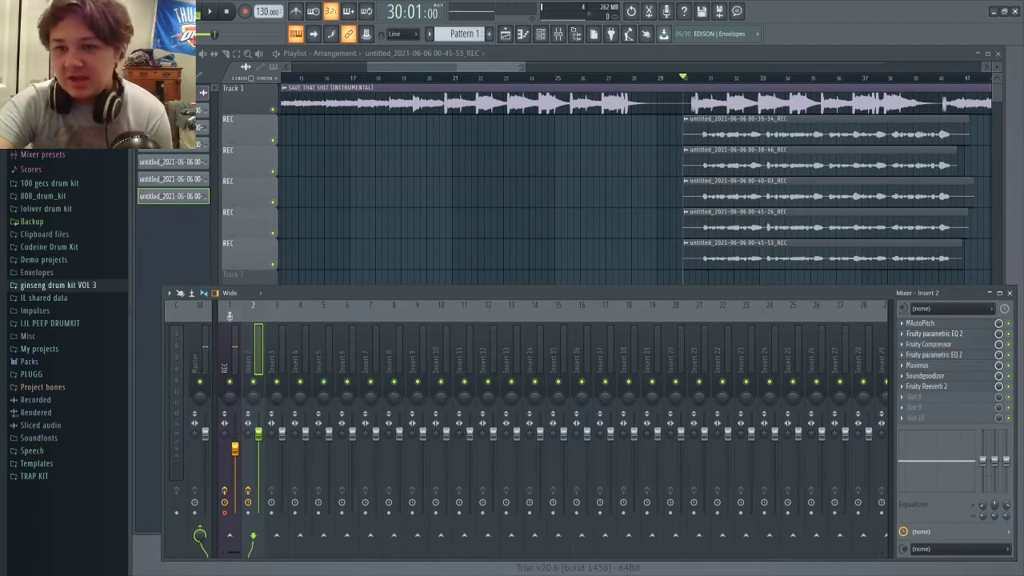
Review the first Fruity parametric EQ 2 curve and the Fruity Compressor settings on Insert 2.
left_click(956, 333)
left_click_drag(408, 204, 484, 184)
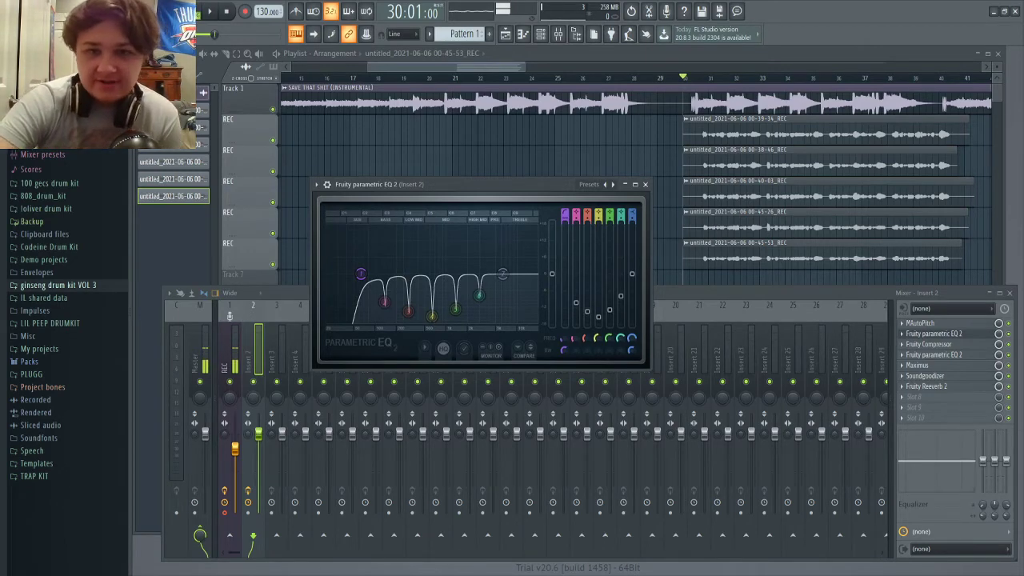
left_click(645, 184)
left_click(928, 344)
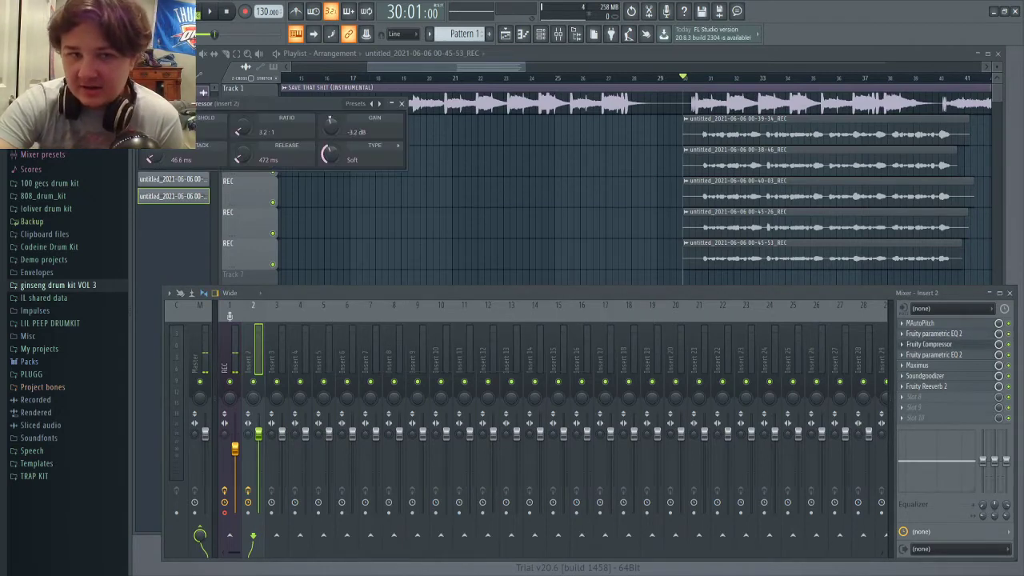
left_click_drag(304, 103, 560, 221)
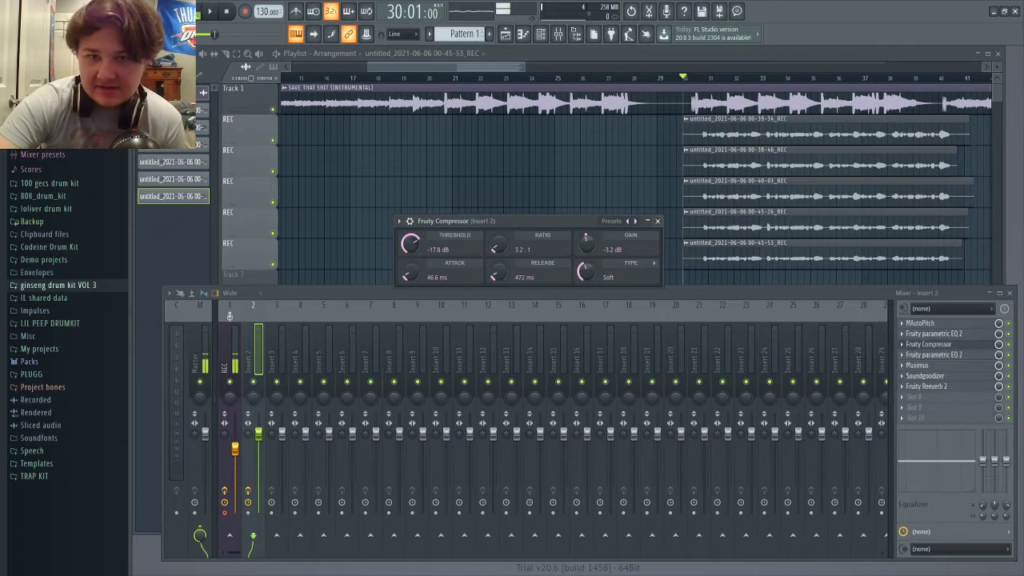
left_click(658, 221)
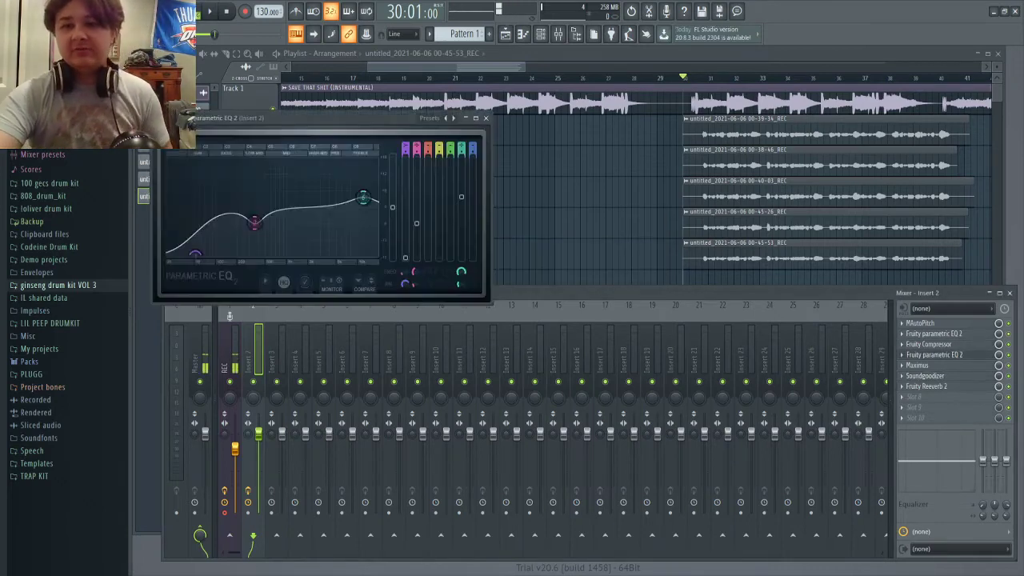
Review the second Fruity parametric EQ 2 curve and the Maximus band settings on Insert 2.
left_click(944, 355)
left_click_drag(336, 118, 509, 165)
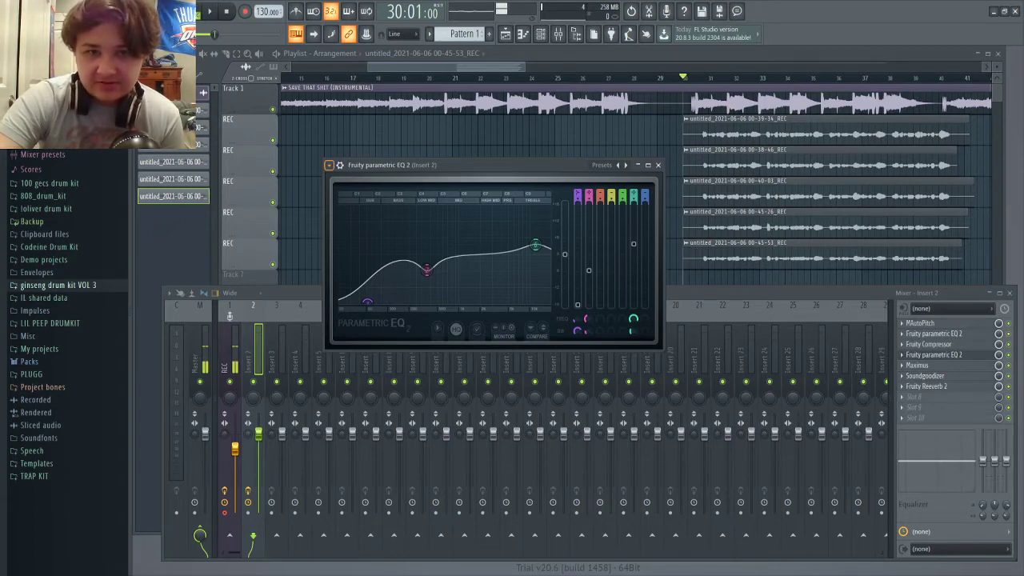
left_click(657, 165)
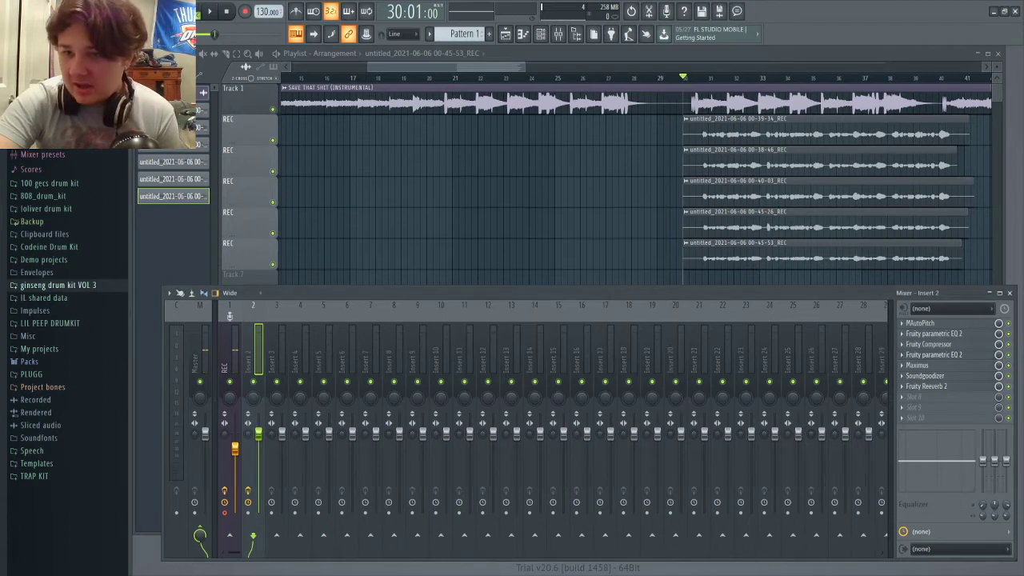
left_click(917, 365)
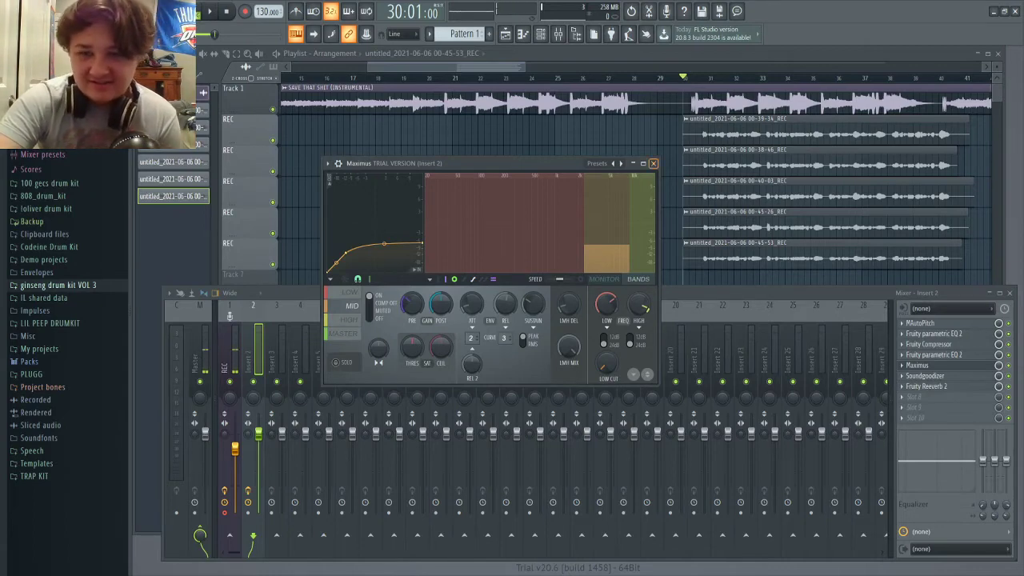
left_click(653, 163)
Review the Soundgoodizer amount and mode and the Fruity Reeverb 2 settings on Insert 2.
left_click(927, 376)
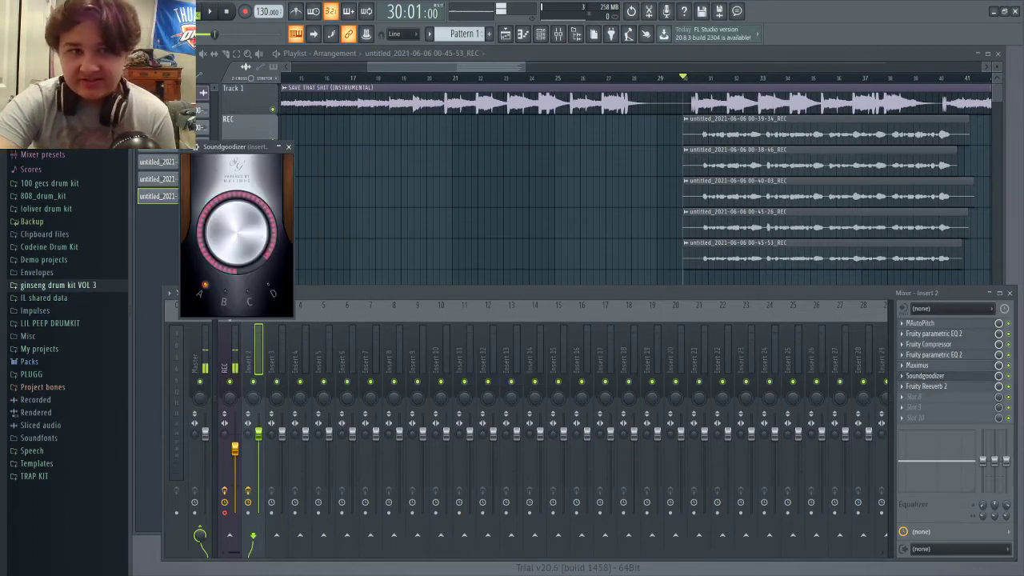
left_click_drag(224, 146, 494, 148)
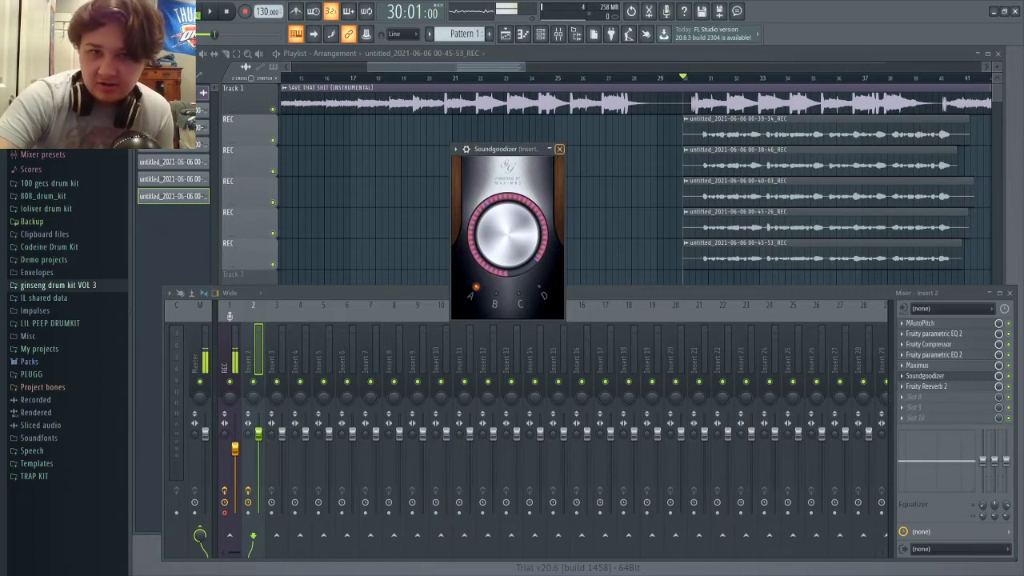
left_click(560, 149)
left_click(927, 386)
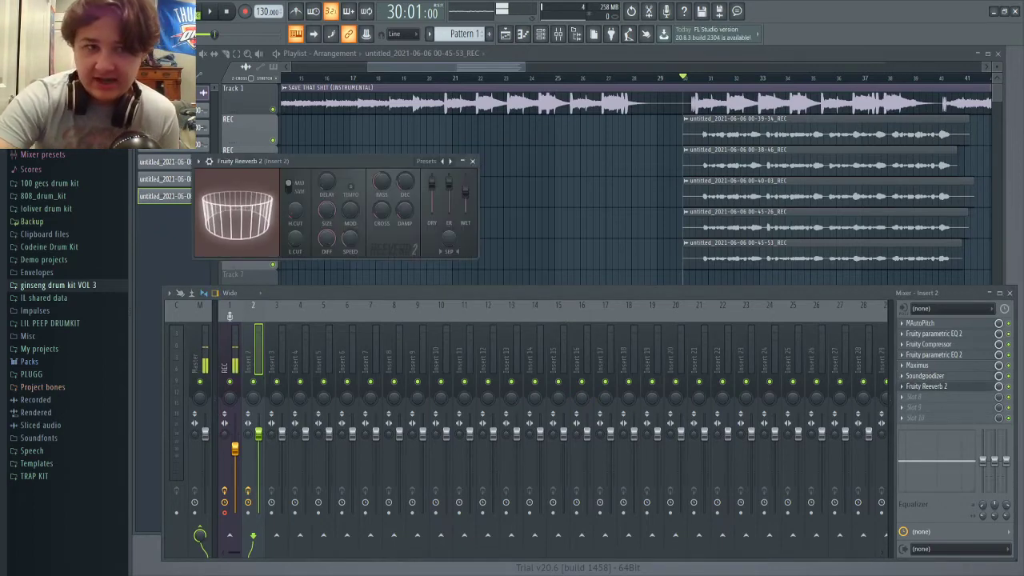
left_click_drag(368, 161, 487, 176)
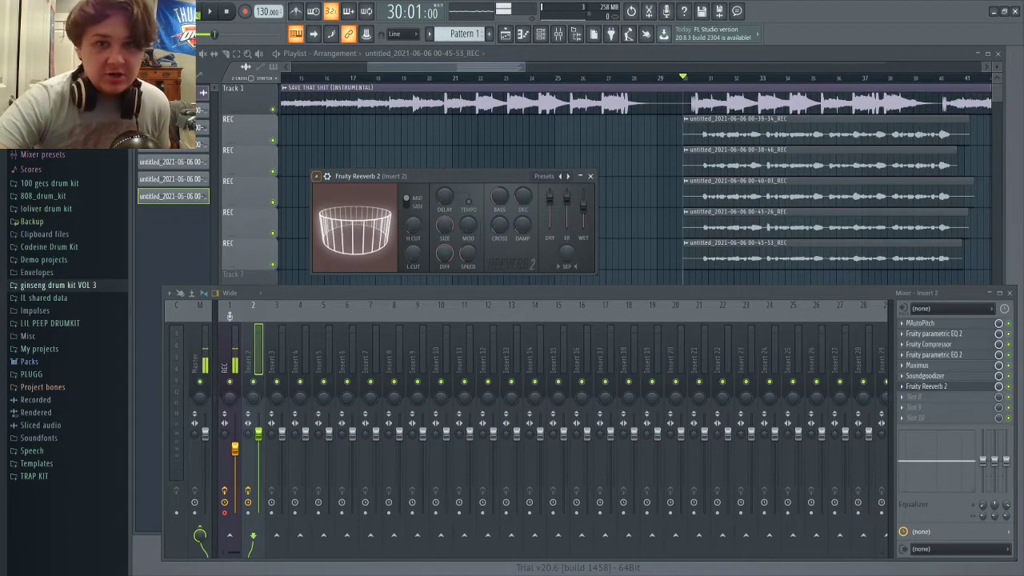
left_click(590, 176)
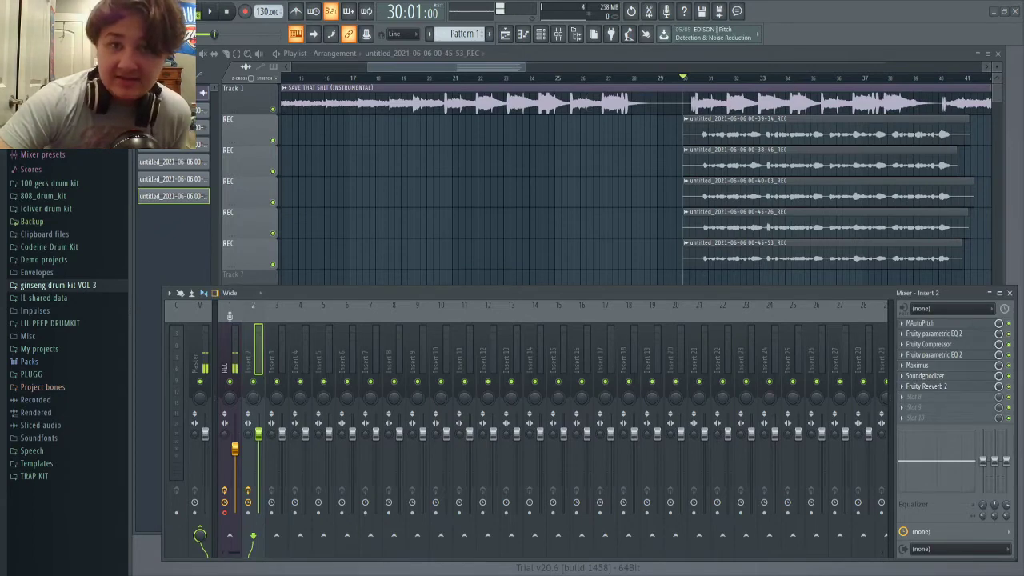